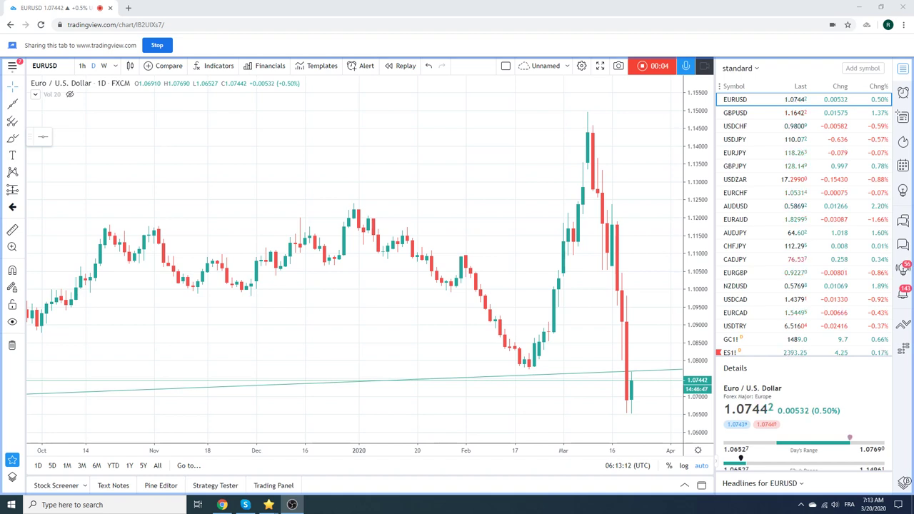
Step: Zoom the EURUSD daily chart out to span July 2018 through March 2020
scroll(678, 202, "down", 2)
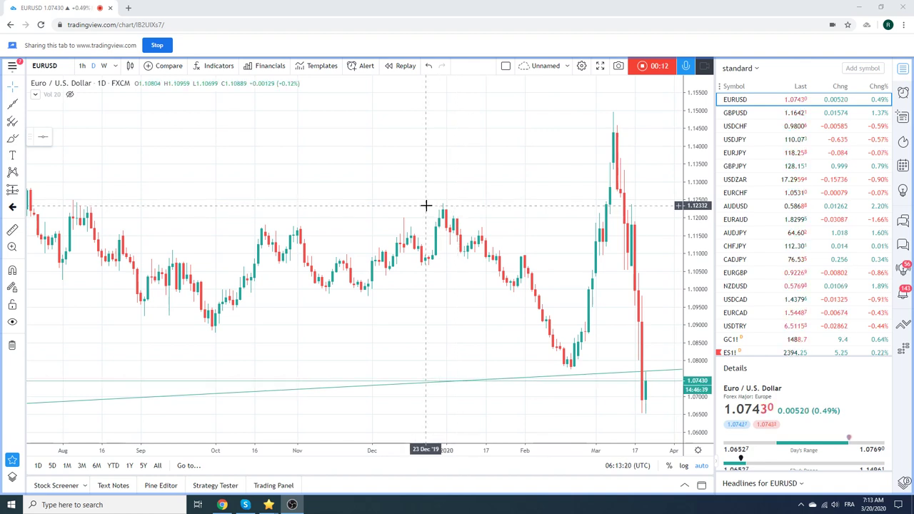
scroll(426, 205, "down", 1)
scroll(425, 205, "down", 1)
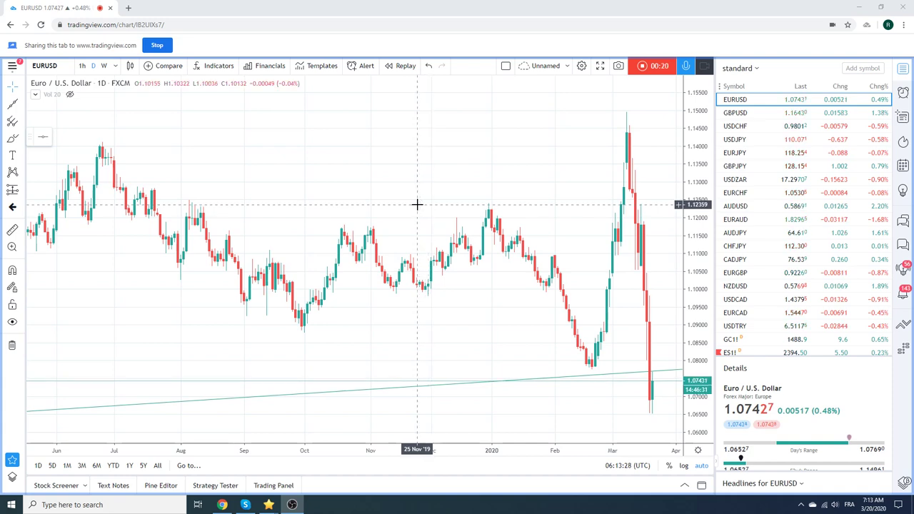
scroll(257, 209, "down", 5)
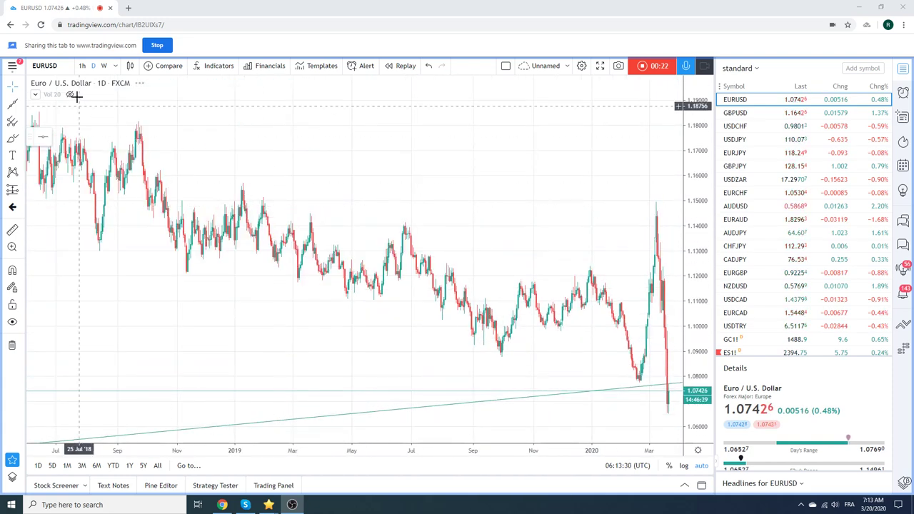
Step: Switch EURUSD to weekly candles and adjust the zoom
left_click(104, 65)
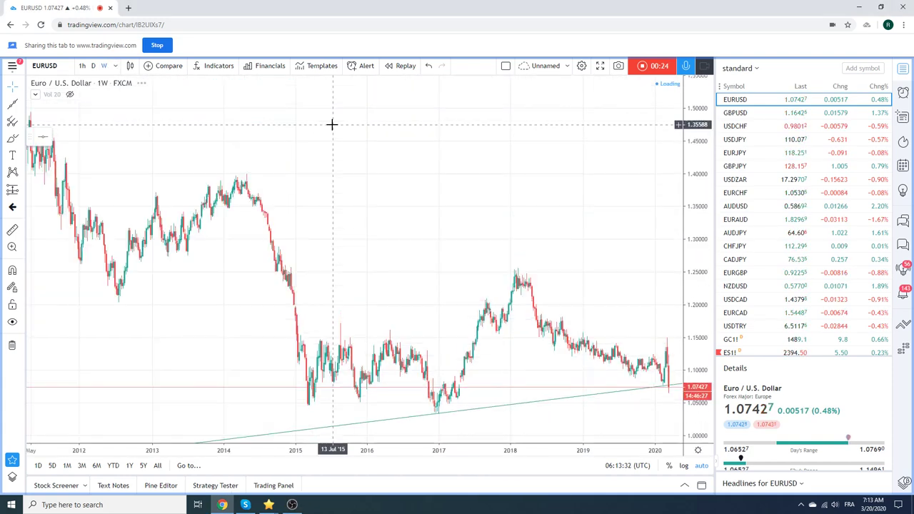
scroll(332, 124, "down", 8)
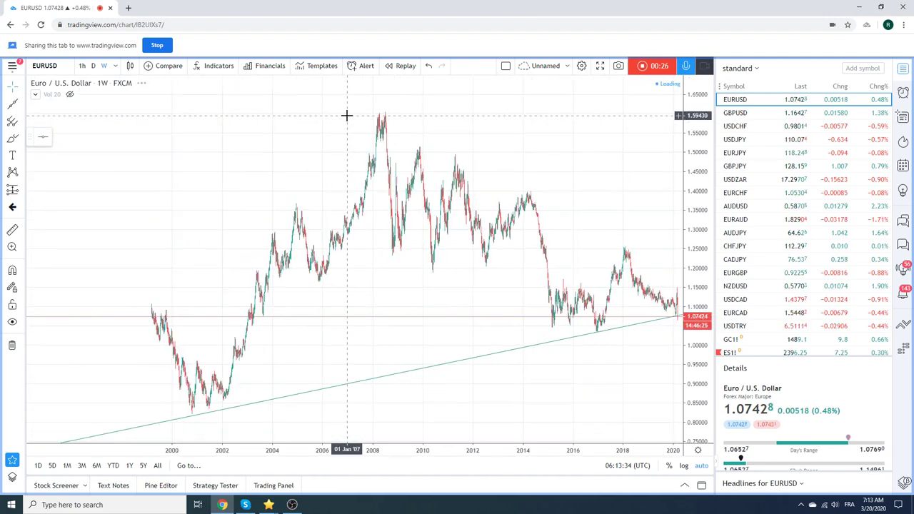
scroll(346, 115, "down", 2)
scroll(110, 159, "up", 1)
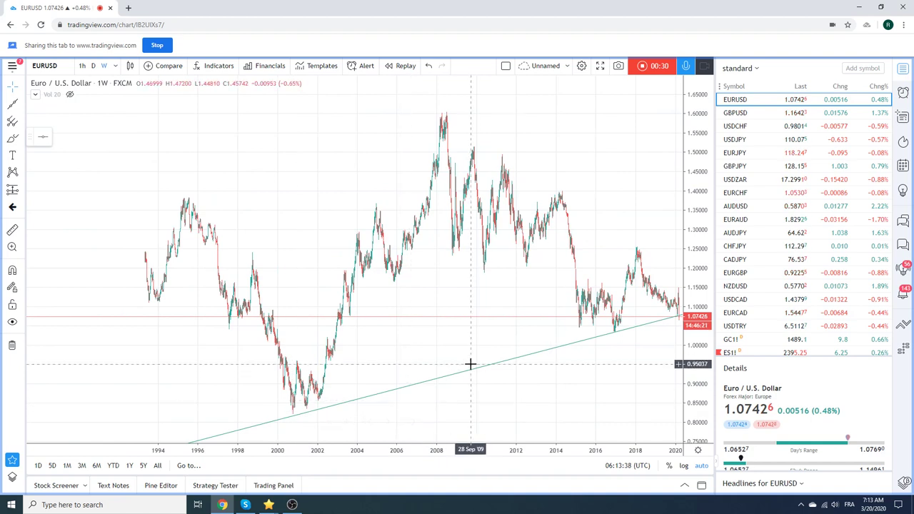
Step: Select the rising trendline anchored at the 2000 low near 0.813 and survey its history
left_click(291, 419)
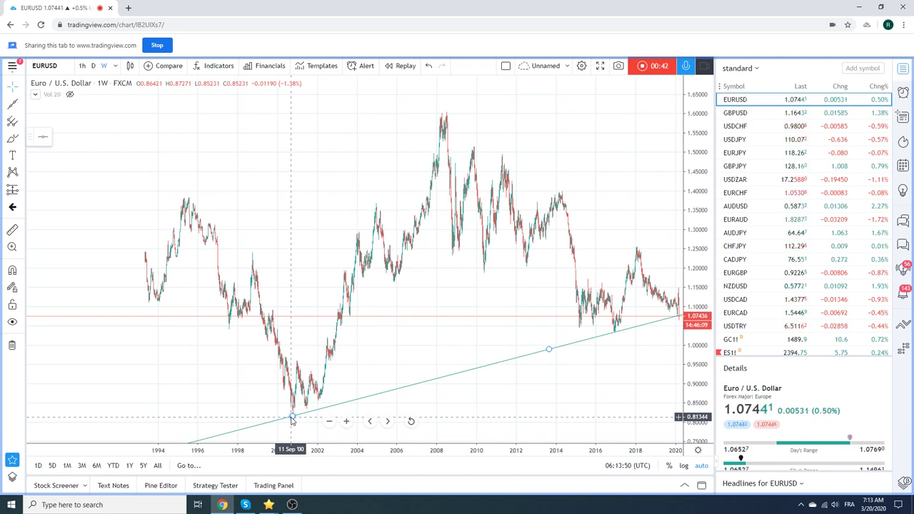
scroll(306, 265, "up", 2)
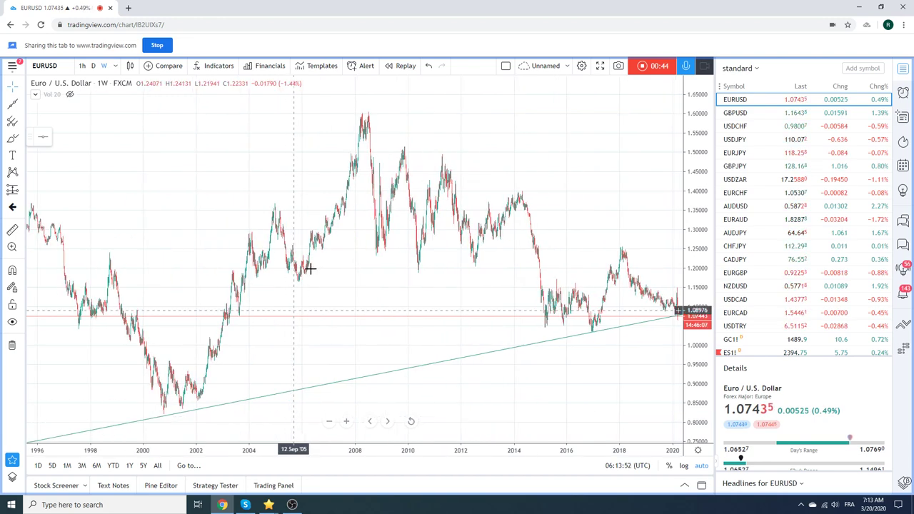
scroll(326, 261, "down", 2)
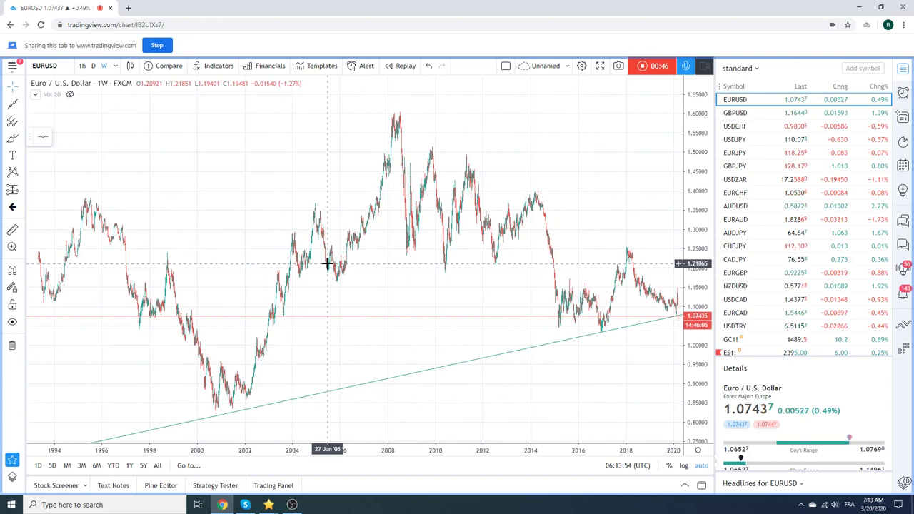
scroll(327, 261, "up", 3)
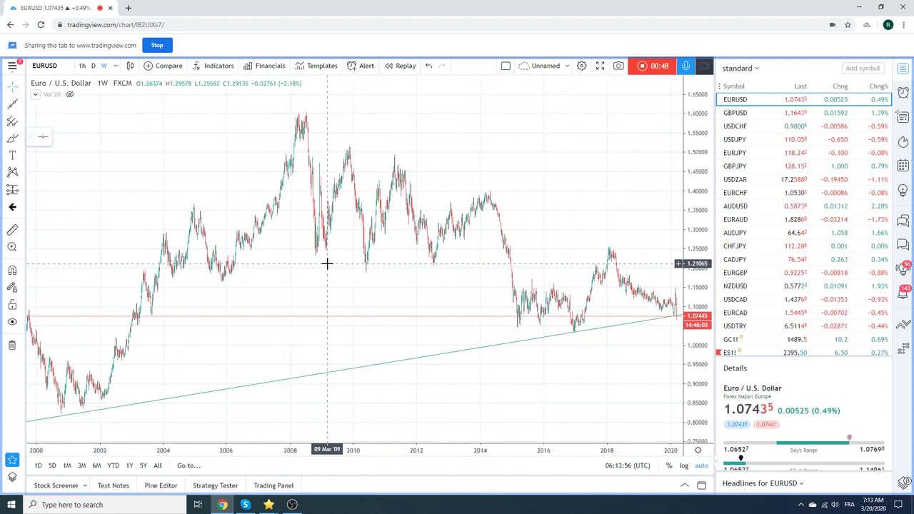
scroll(522, 338, "up", 2)
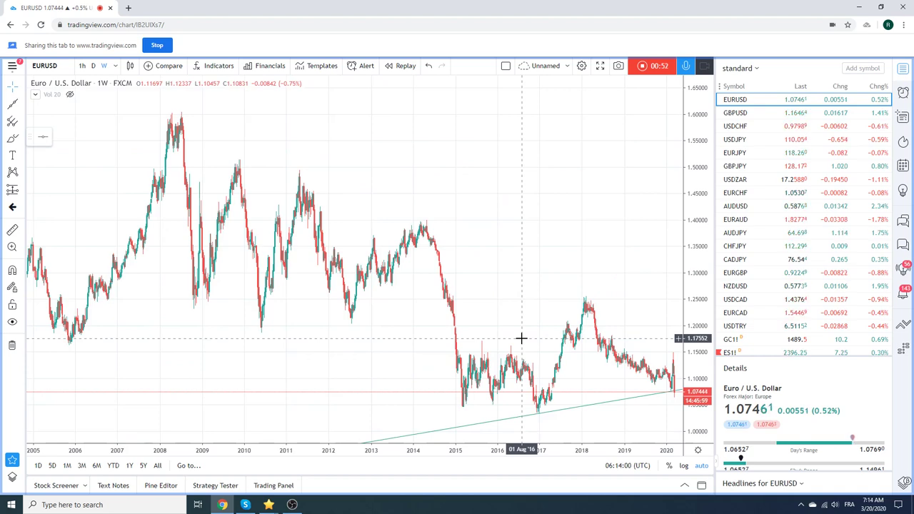
scroll(510, 312, "up", 3)
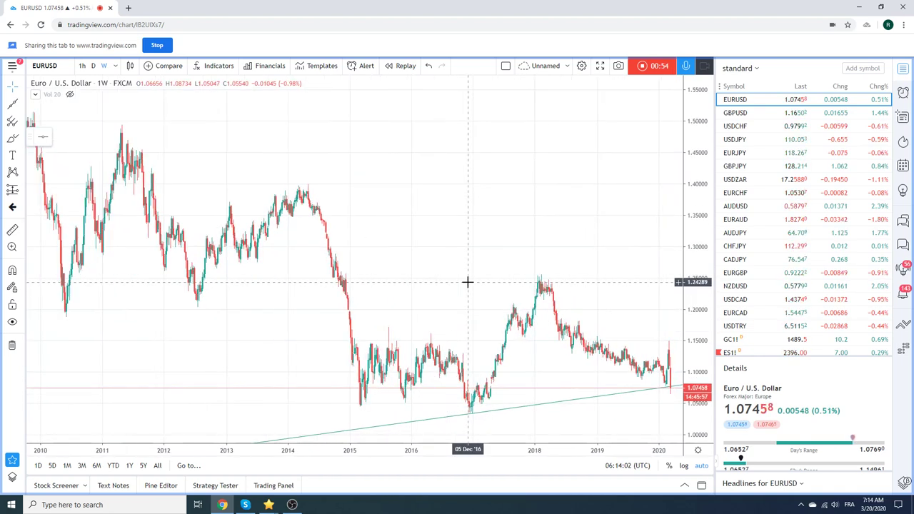
Step: View EURUSD on zoomed-out 1h candles, return to daily, then bring up EURCHF
left_click(94, 66)
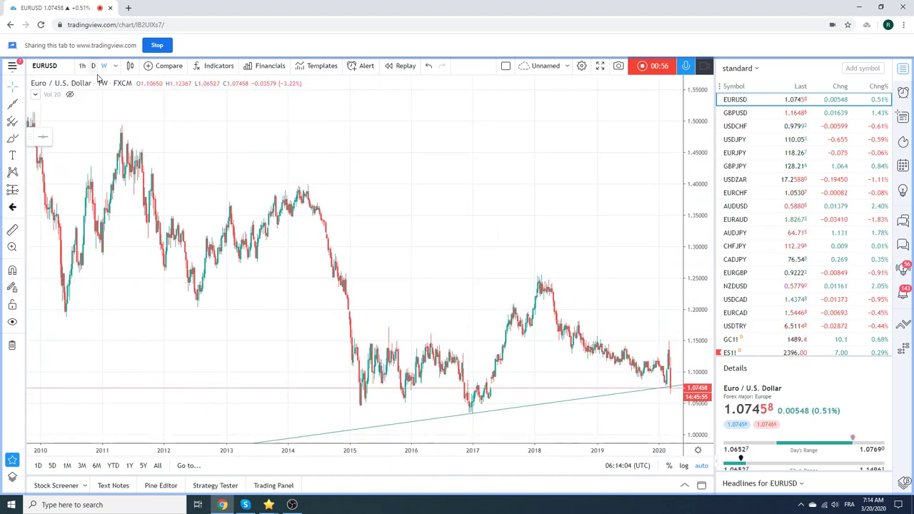
scroll(316, 210, "up", 5)
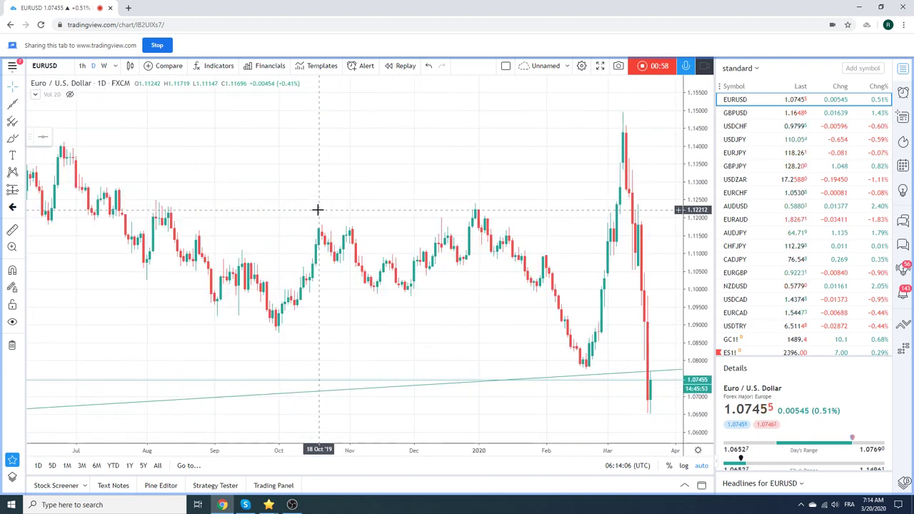
left_click(82, 66)
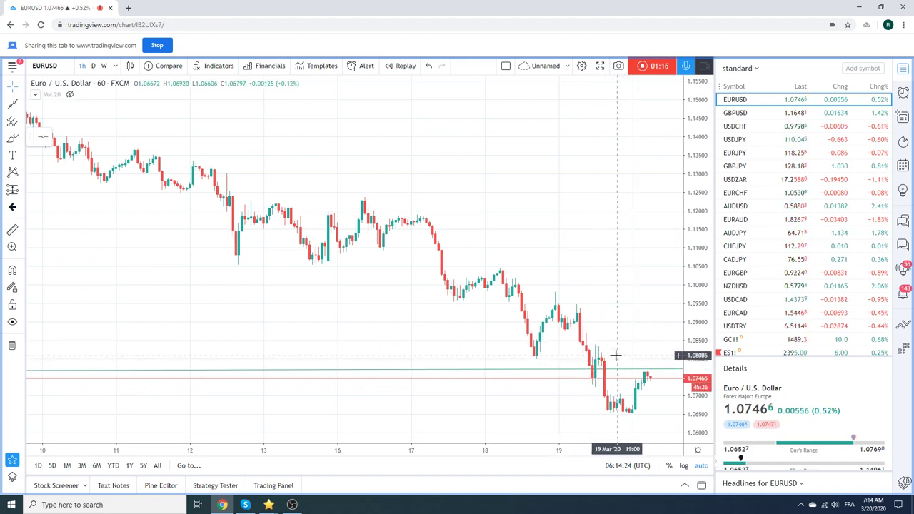
scroll(614, 355, "down", 1)
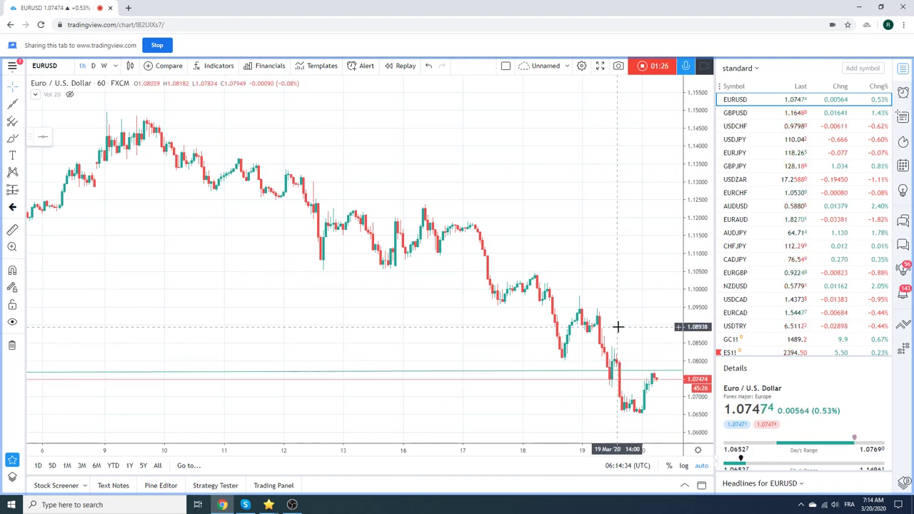
left_click(93, 65)
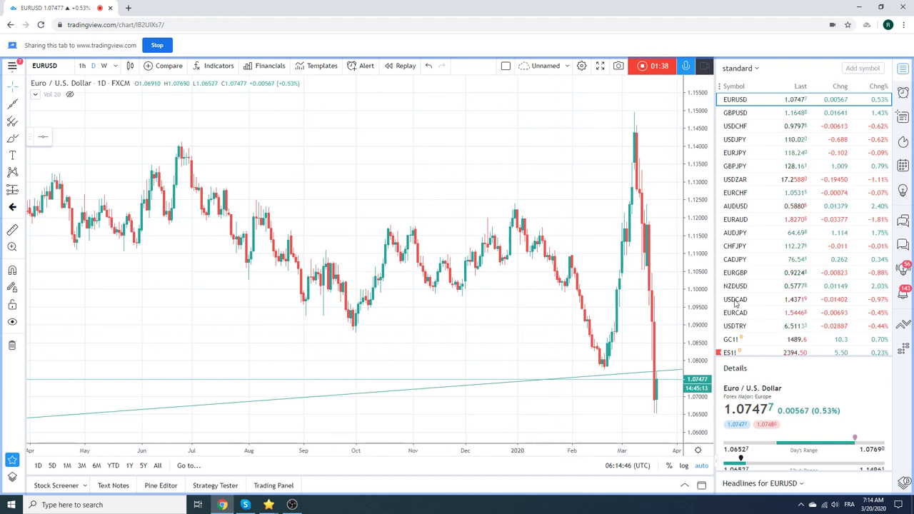
left_click(760, 196)
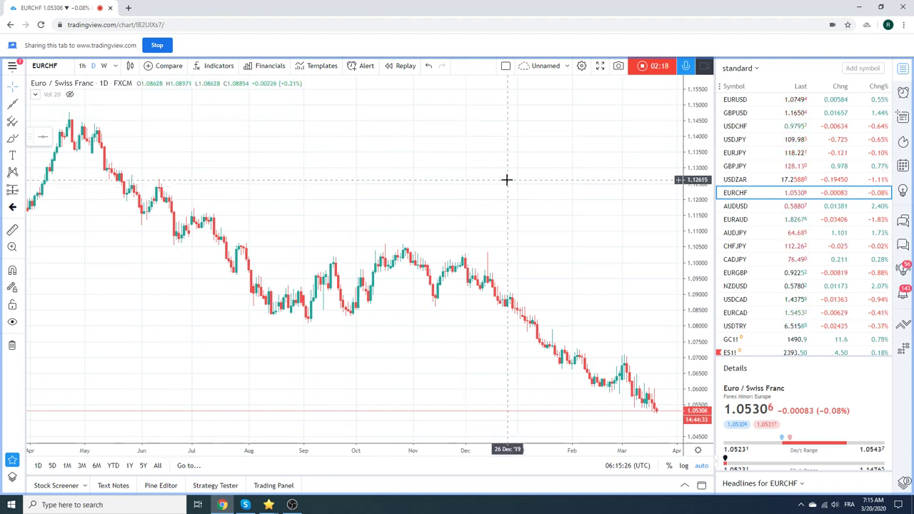
Step: Zoom the EURCHF daily chart to show its slide from 1.145 to about 1.053
scroll(506, 179, "down", 1)
scroll(507, 179, "down", 1)
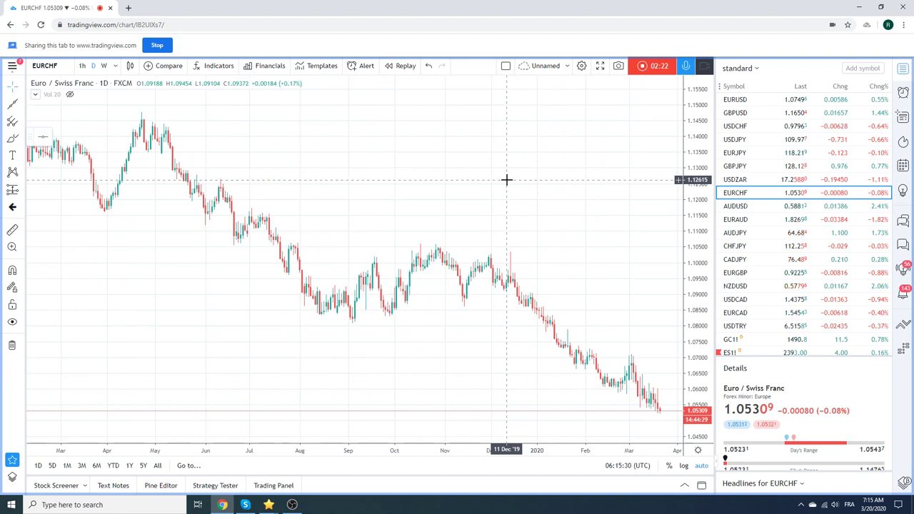
scroll(507, 178, "up", 1)
scroll(508, 176, "up", 1)
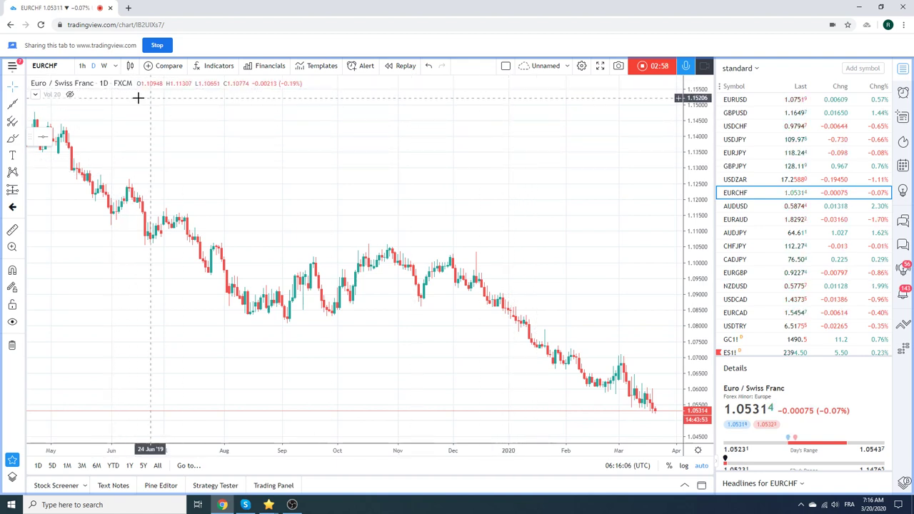
Step: Reopen EURUSD from the watchlist and zoom its daily chart to show 2018 onward
left_click(724, 99)
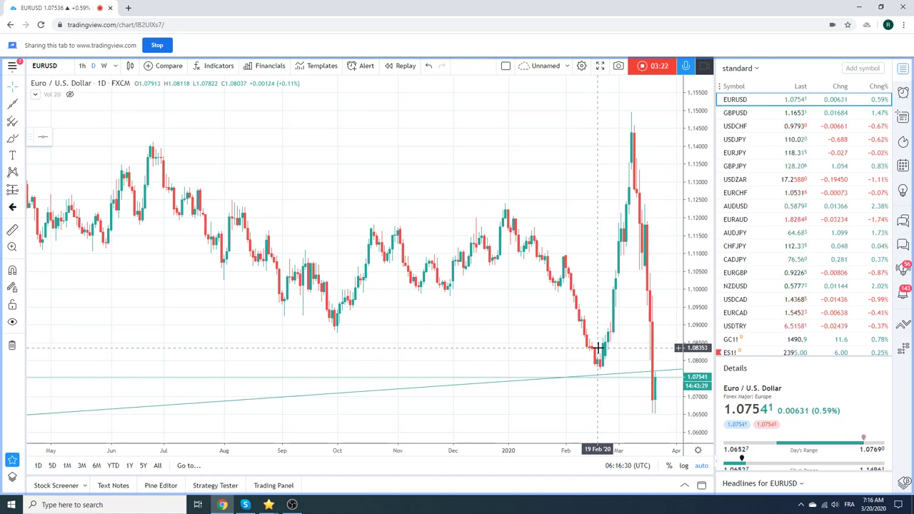
scroll(503, 166, "up", 2)
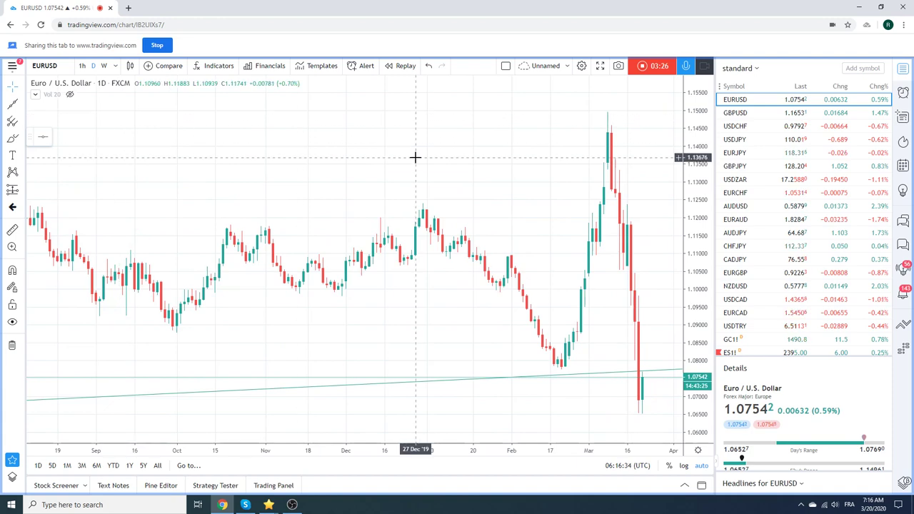
scroll(207, 134, "down", 5)
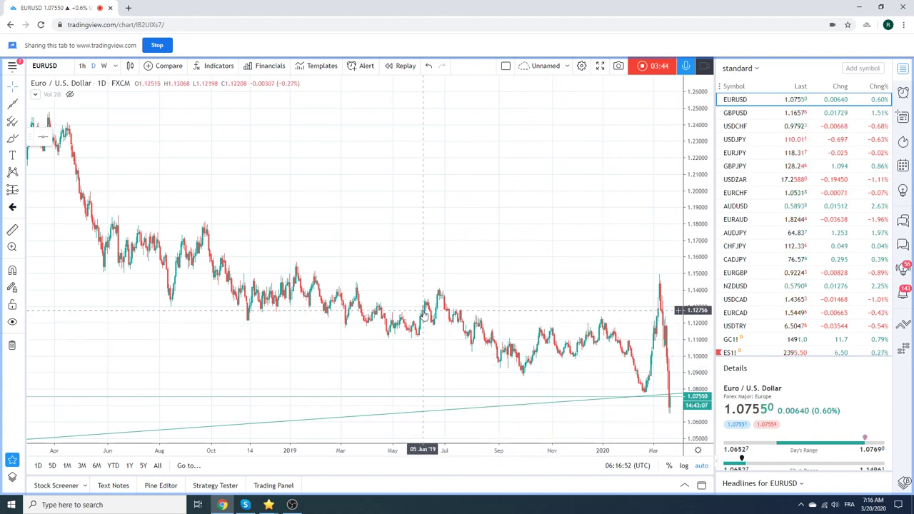
Step: Zoom the EURUSD daily chart to June 2019–April 2020, showing the March plunge toward 1.065
scroll(427, 309, "up", 3)
scroll(427, 309, "up", 3)
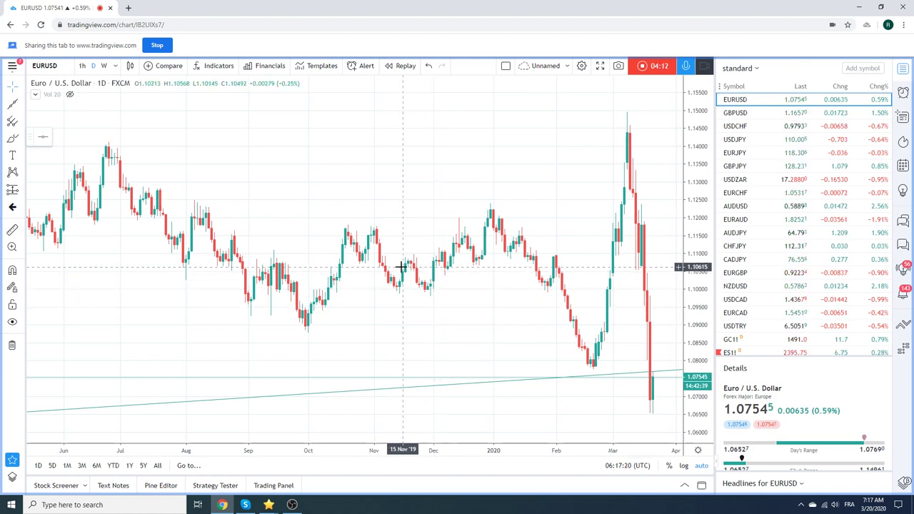
scroll(402, 267, "down", 2)
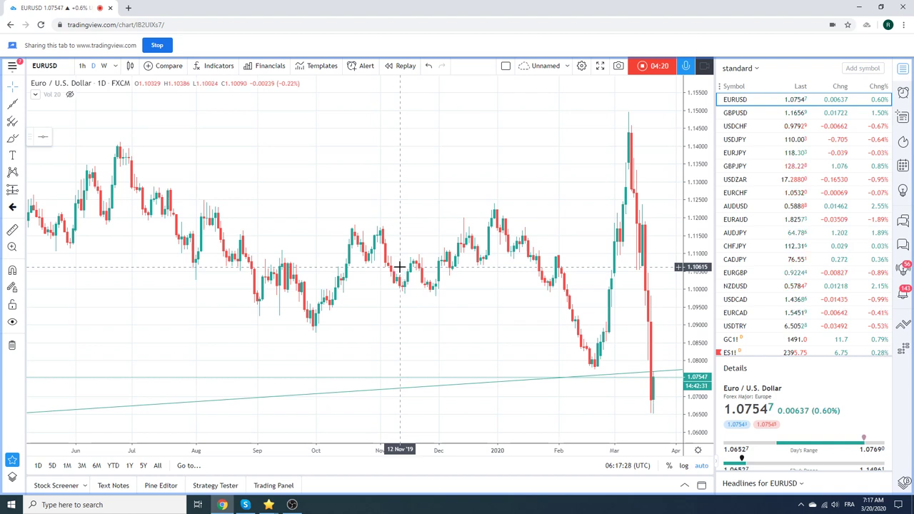
scroll(404, 249, "up", 1)
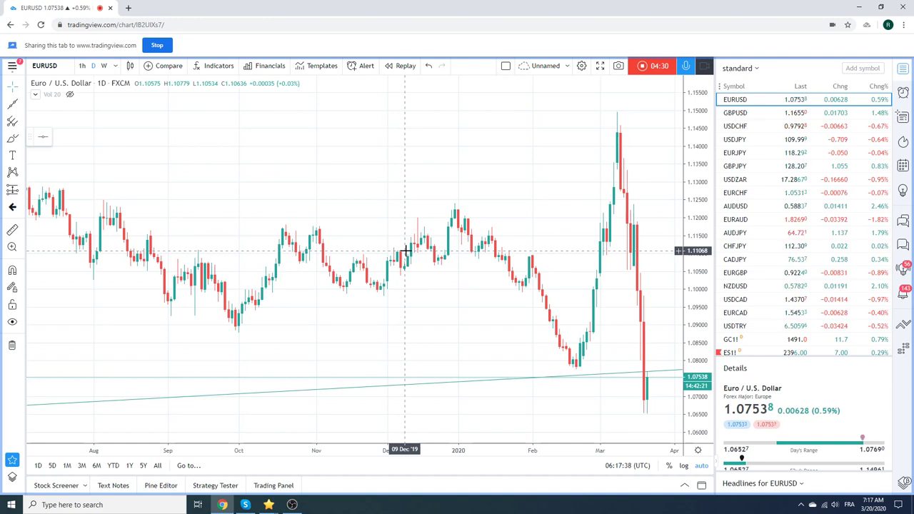
Step: Review EURJPY daily candles, then step through USDJPY to the USDCHF chart
left_click(739, 158)
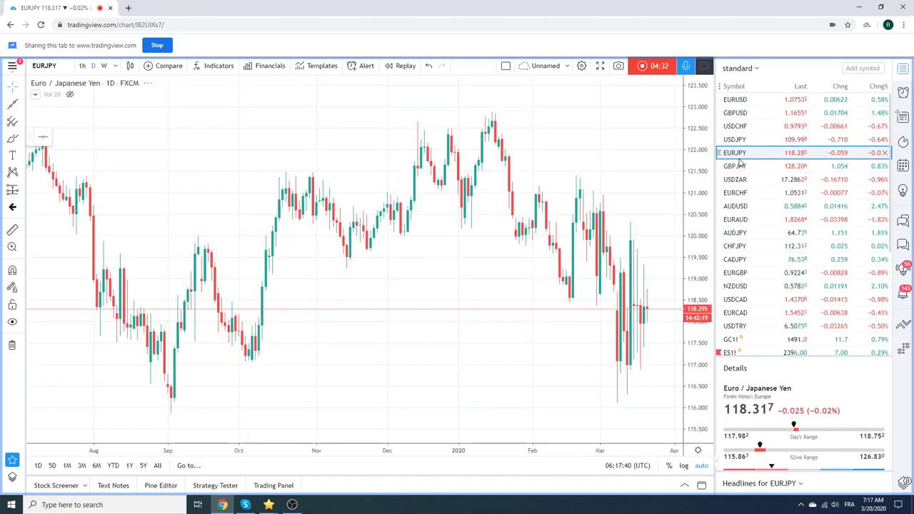
scroll(533, 200, "down", 3)
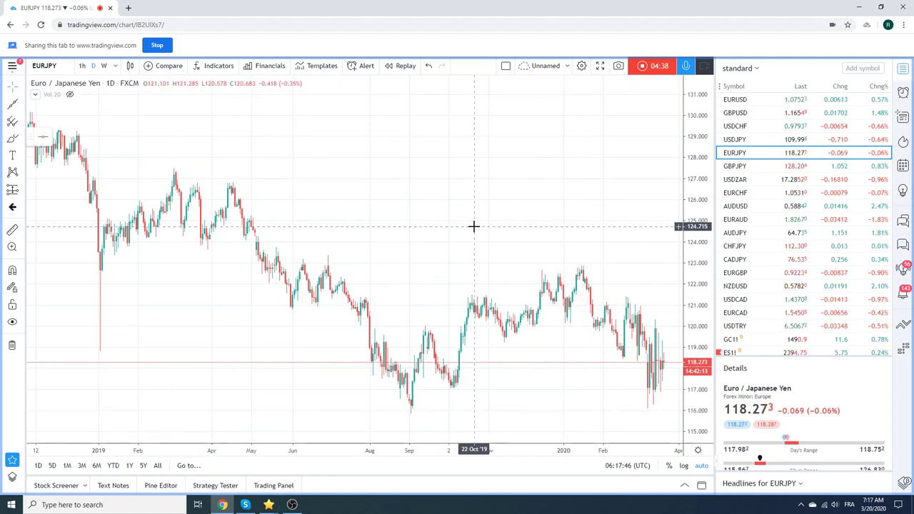
scroll(473, 226, "up", 5)
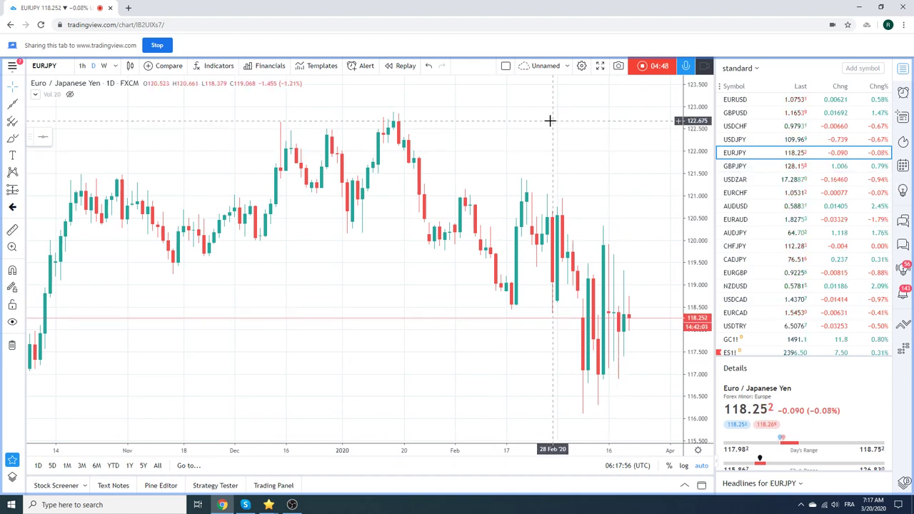
left_click(741, 139)
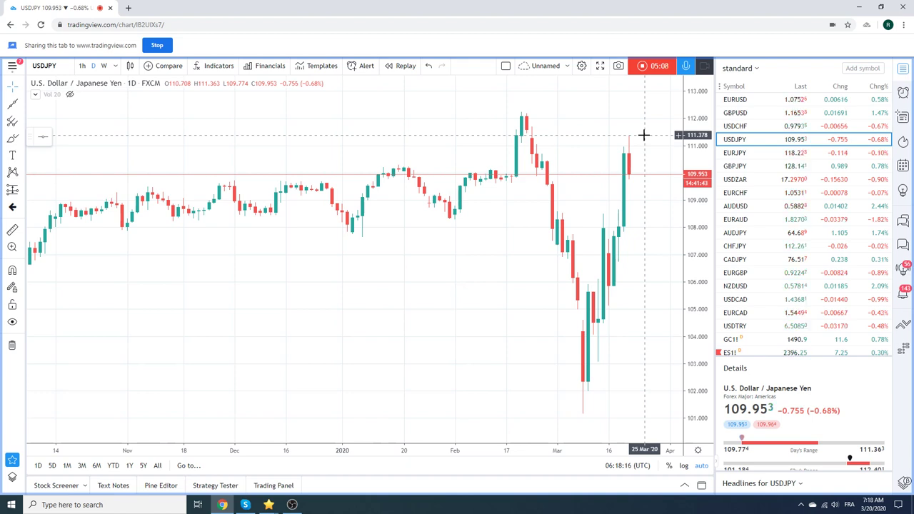
left_click(745, 128)
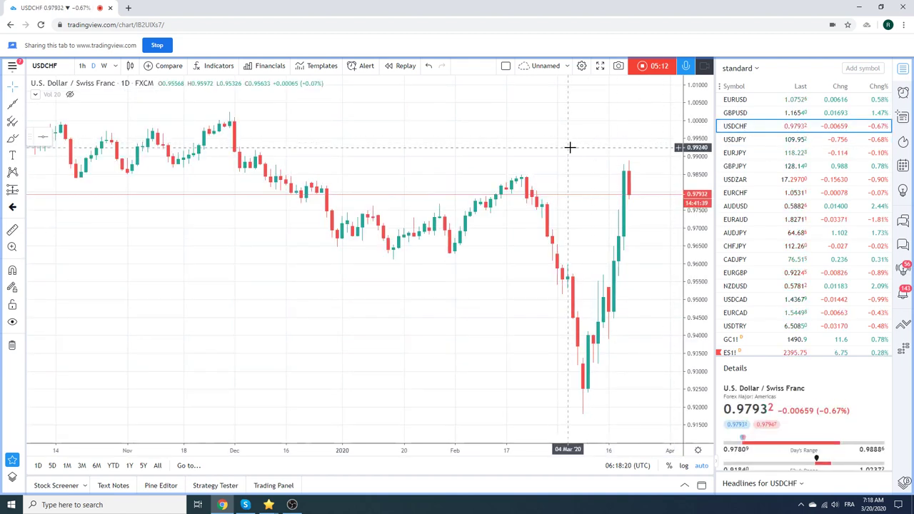
scroll(490, 143, "down", 1)
scroll(490, 143, "up", 1)
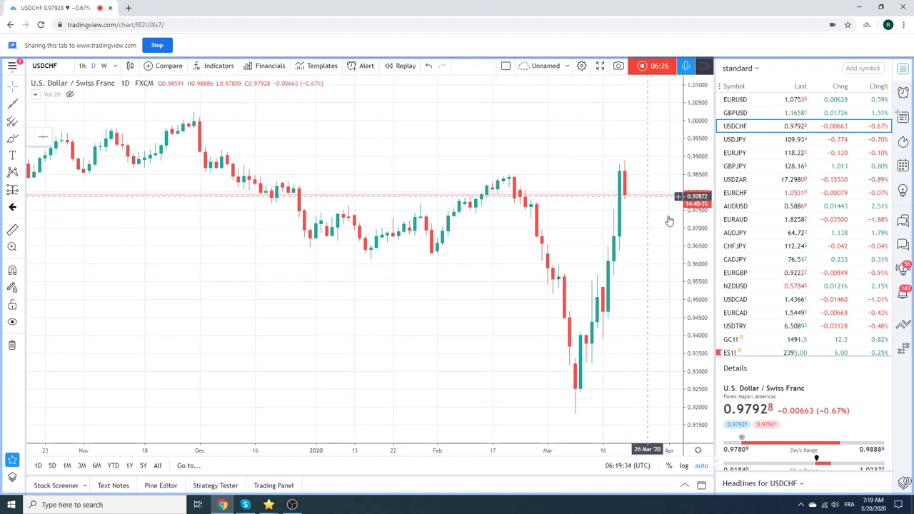
Step: Show Gold Futures GC1! on 1h candles, zoomed to its drop from 1700 toward 1493.3
left_click(748, 342)
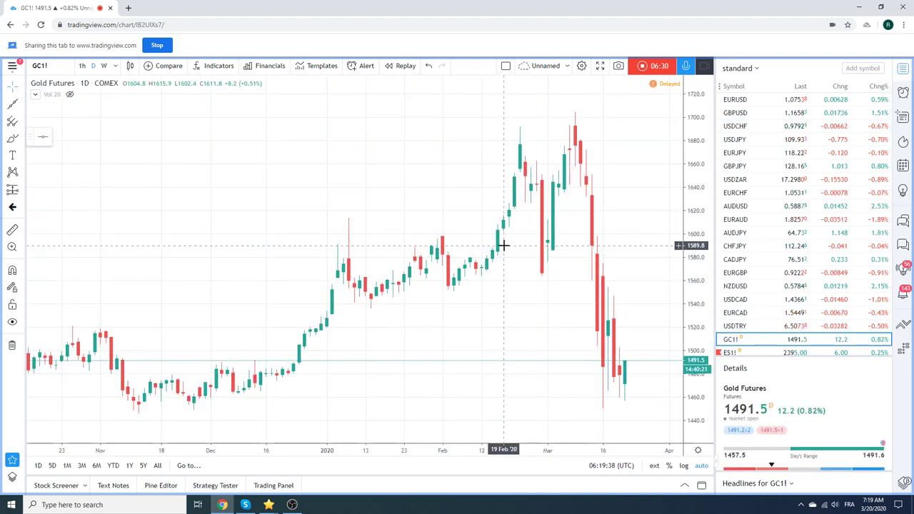
scroll(503, 245, "up", 2)
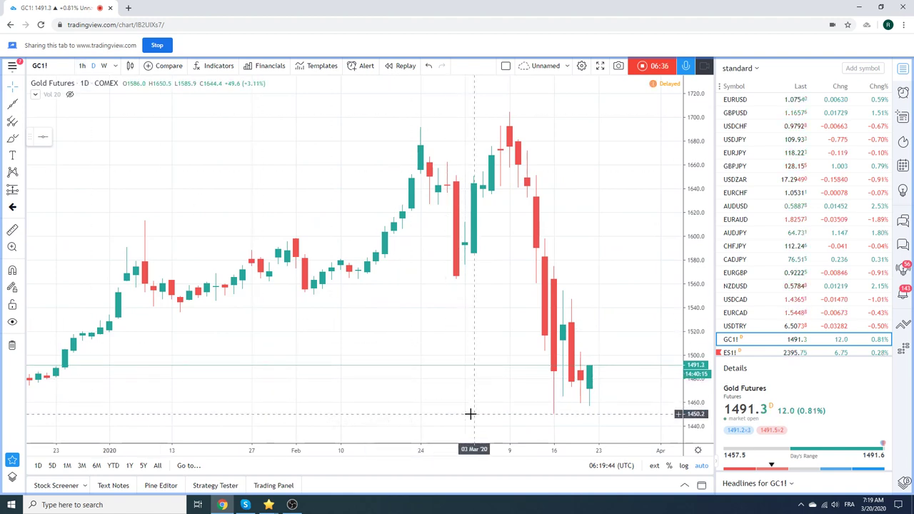
left_click(82, 65)
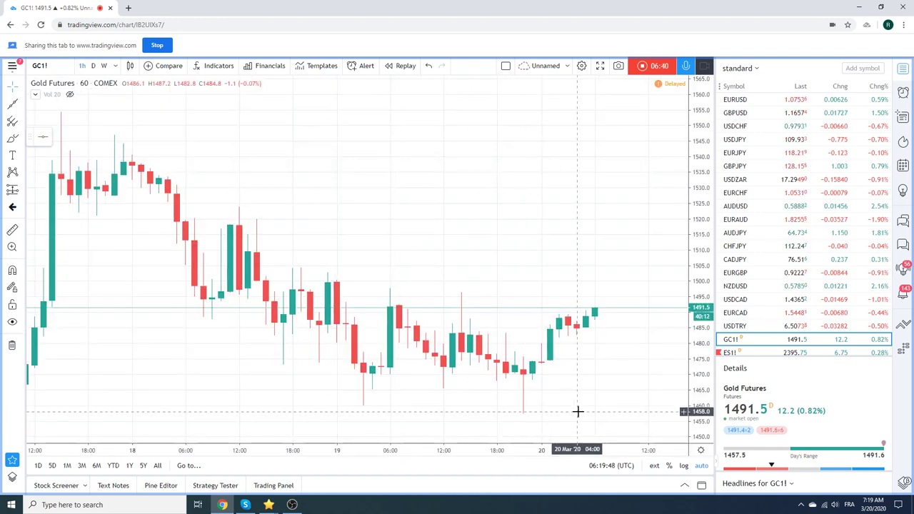
scroll(560, 353, "down", 5)
scroll(560, 353, "down", 3)
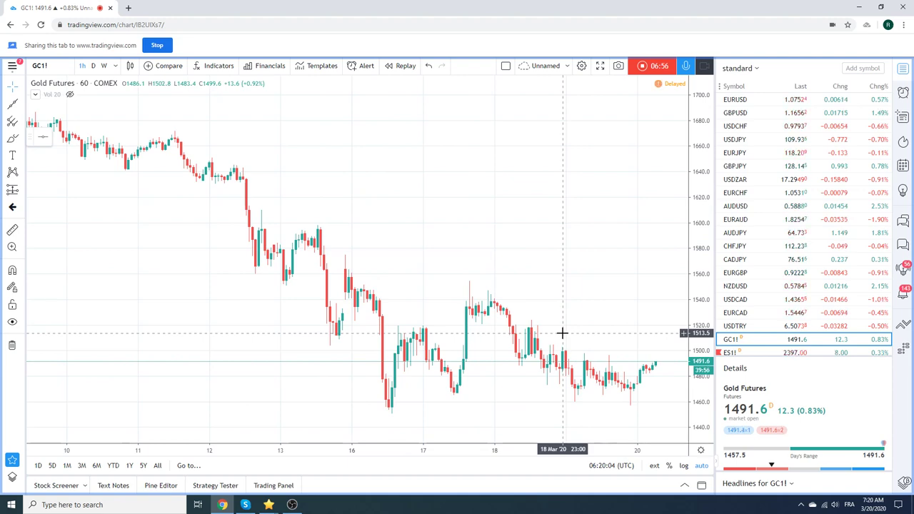
scroll(475, 297, "up", 3)
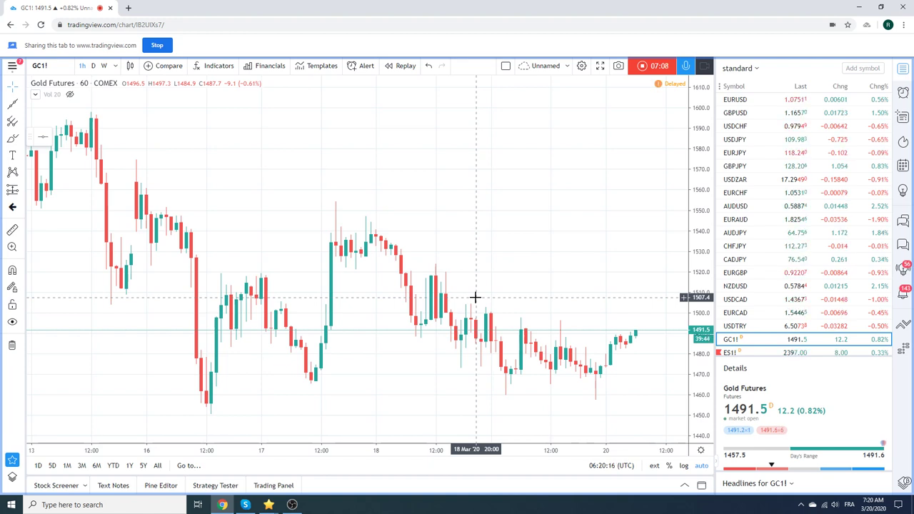
scroll(526, 198, "down", 3)
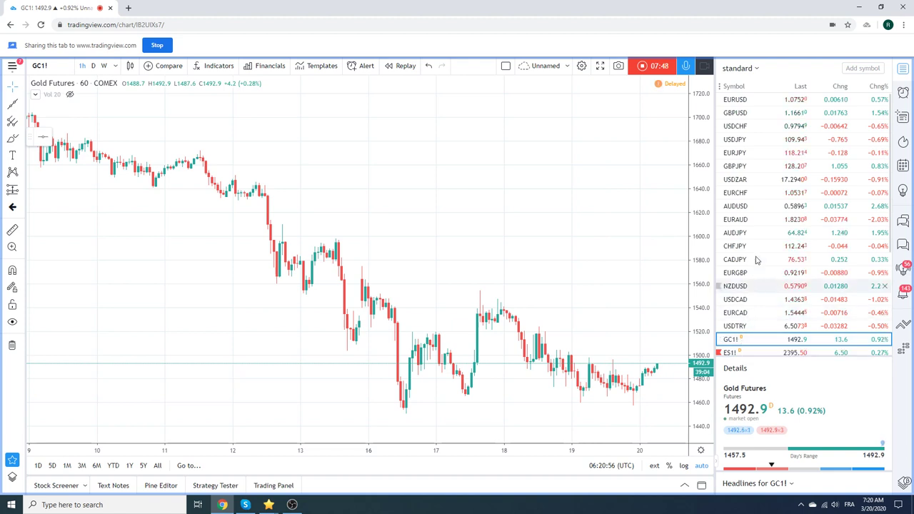
scroll(768, 221, "down", 3)
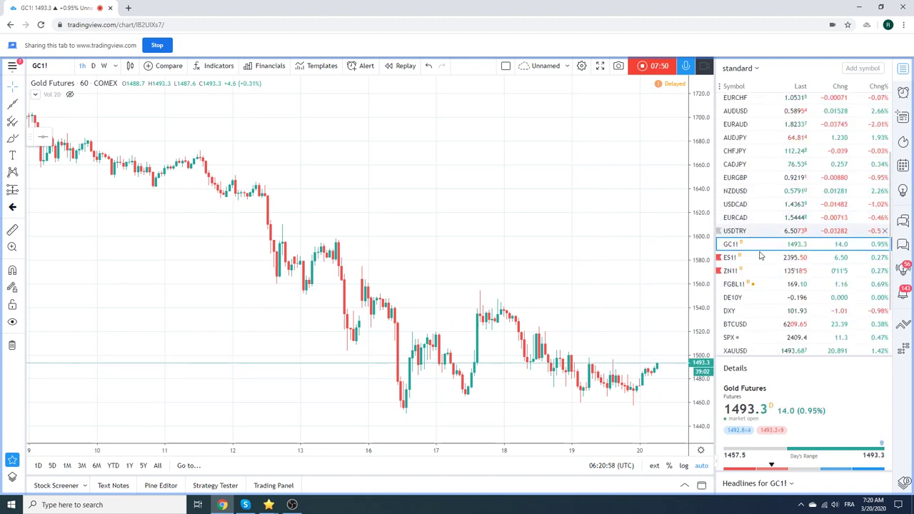
Step: Pass through 10 Year T-Note Futures (ZN1!) to the Euro Bund Futures (FGBL1!) chart
left_click(739, 273)
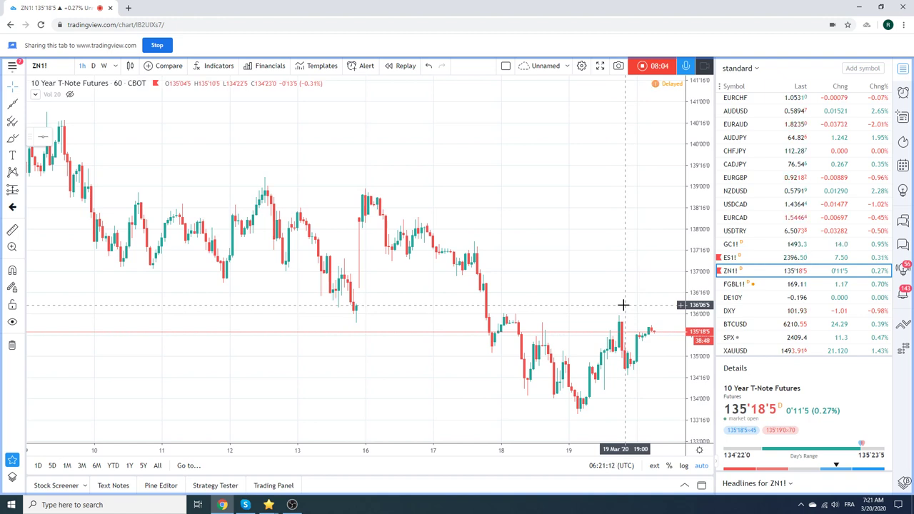
left_click(729, 286)
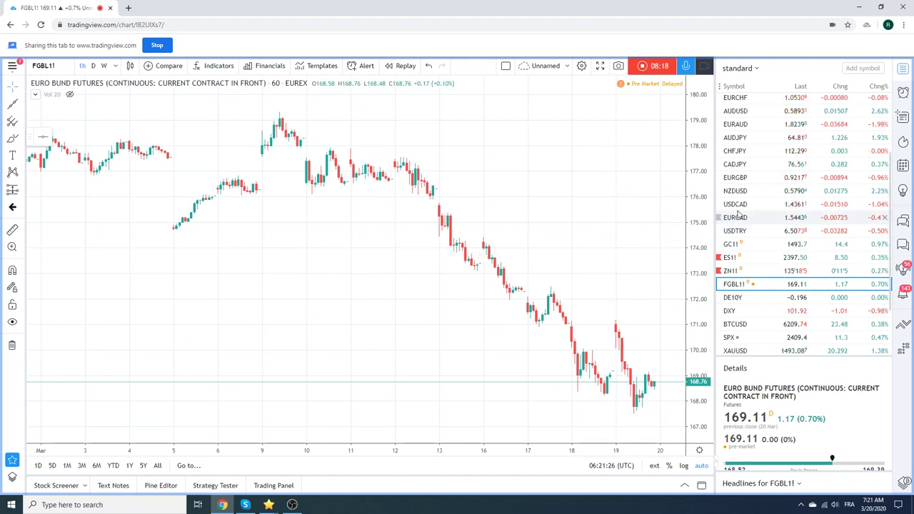
Step: Open USDCAD on daily candles and zoom in on its surge toward 1.4360
left_click(738, 205)
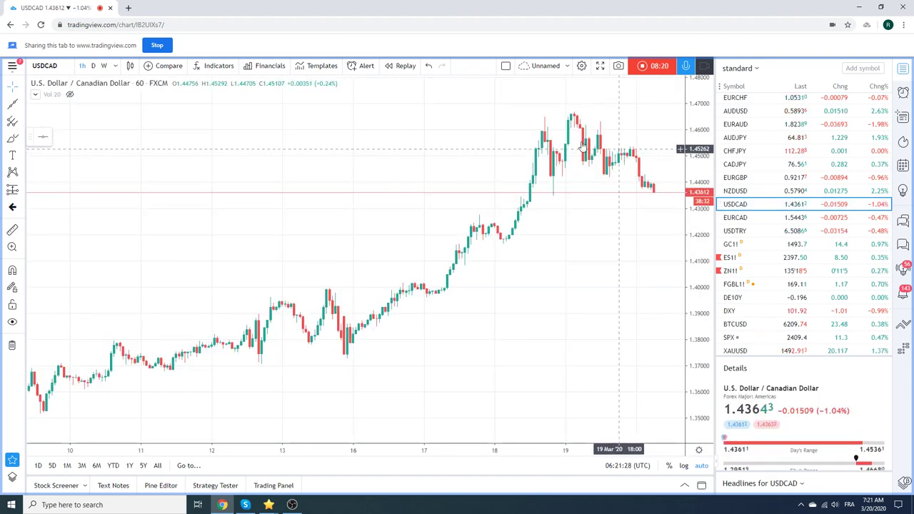
left_click(93, 66)
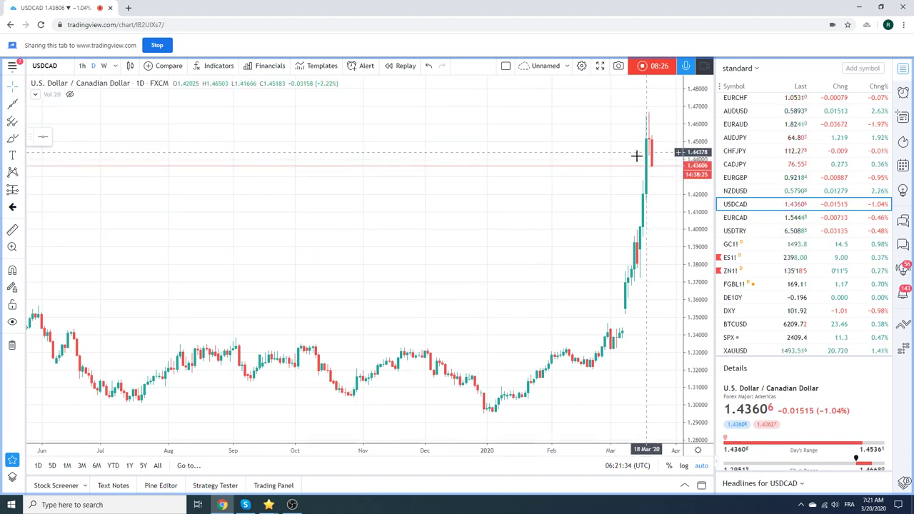
scroll(550, 208, "up", 3)
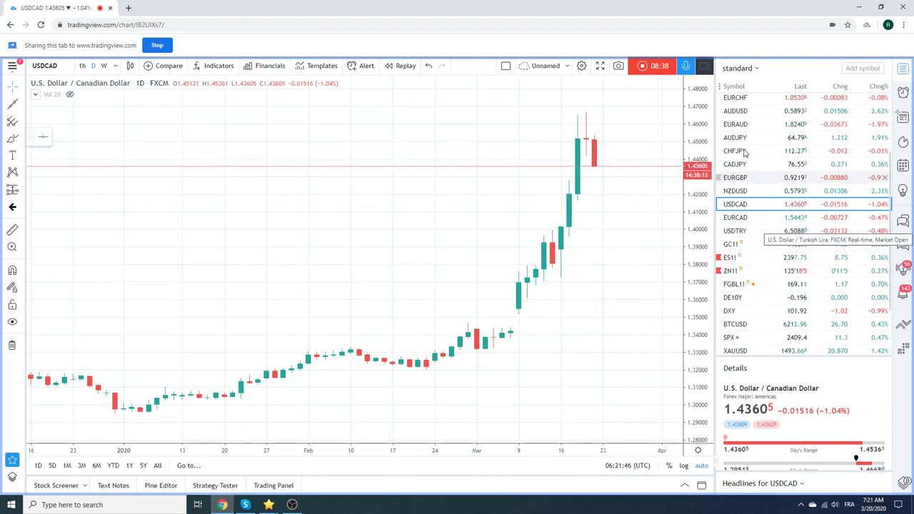
Step: Review the AUDUSD and NZDUSD charts, then load the GBPUSD daily chart from the watchlist
left_click(742, 117)
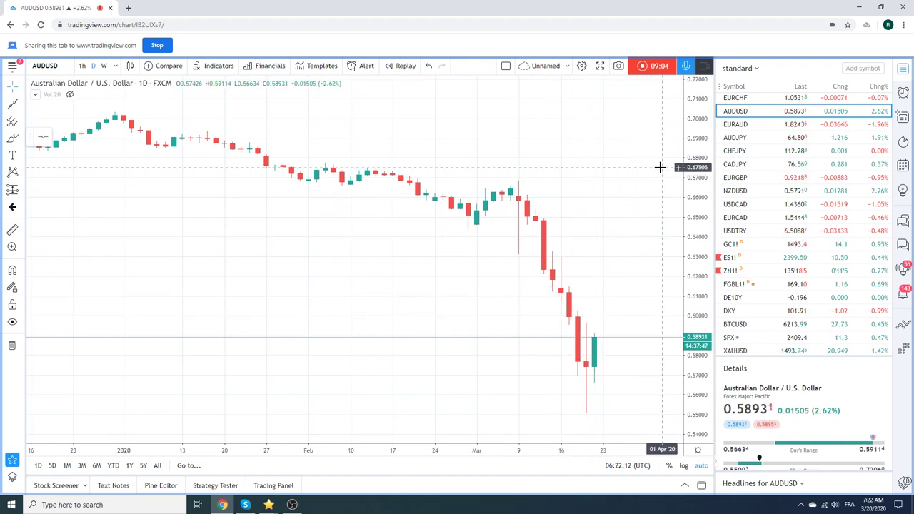
left_click(739, 191)
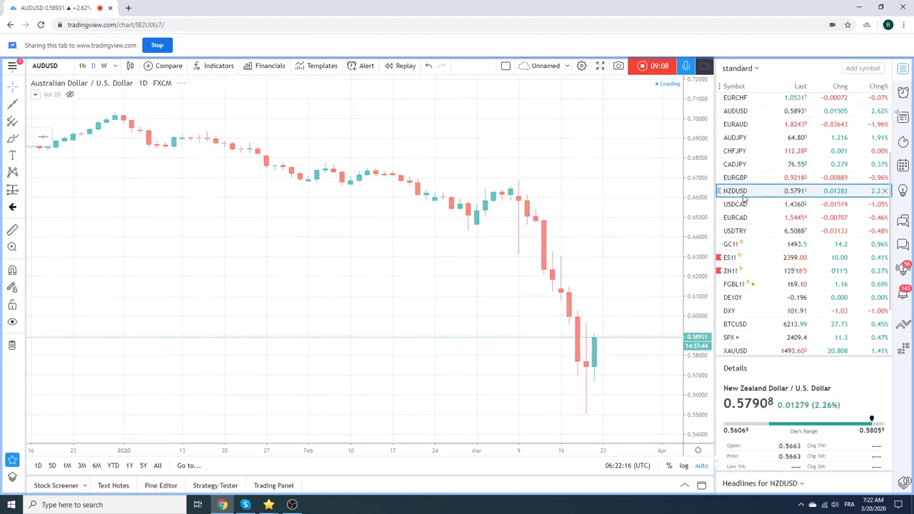
scroll(794, 272, "up", 3)
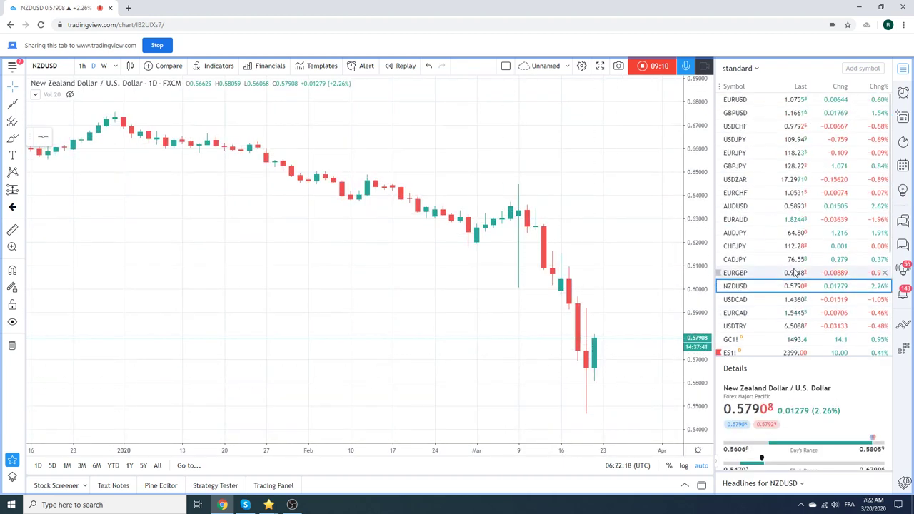
left_click(739, 114)
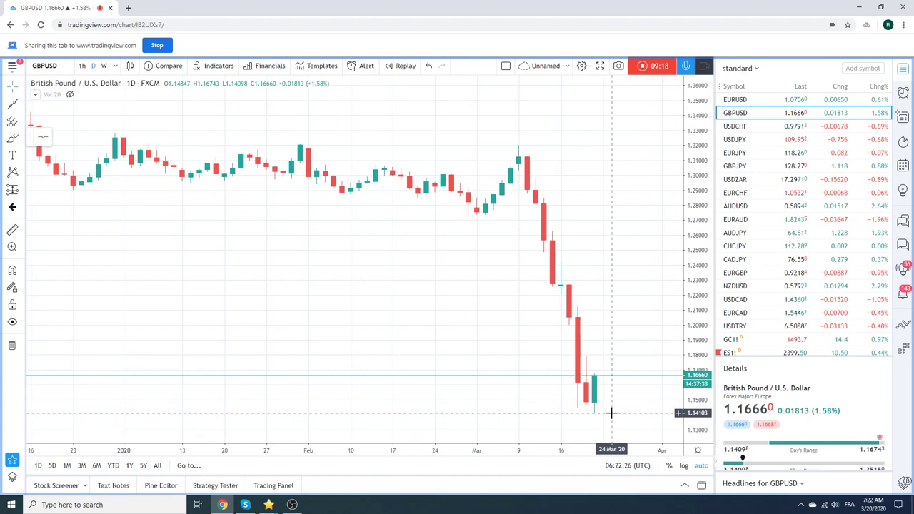
left_click(86, 65)
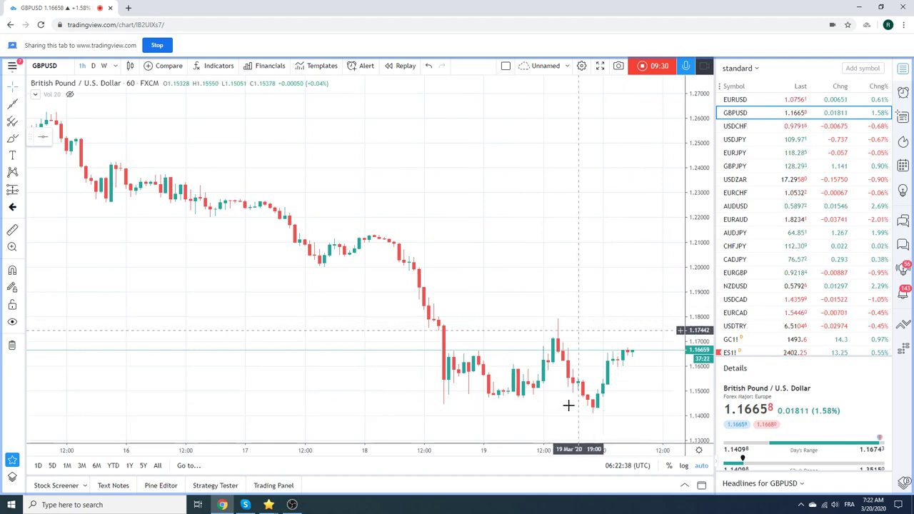
scroll(549, 369, "down", 5)
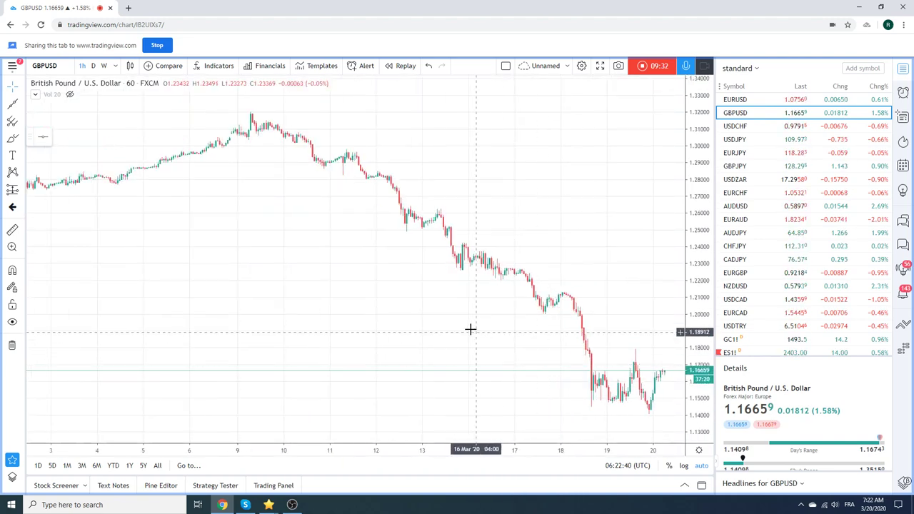
scroll(475, 328, "up", 4)
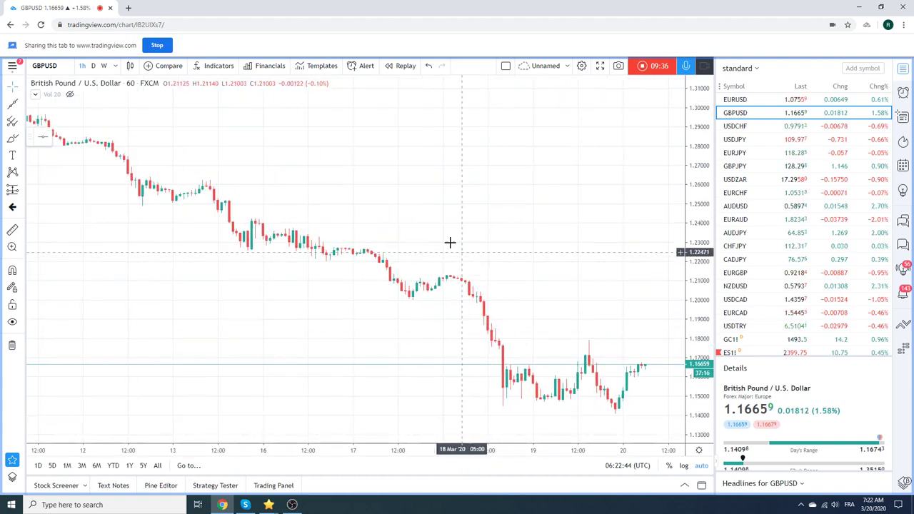
left_click(93, 65)
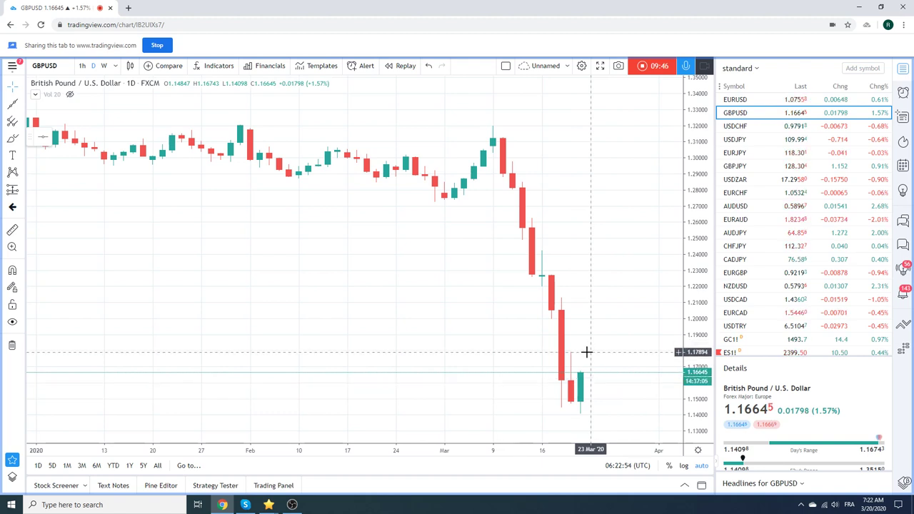
scroll(575, 356, "down", 3)
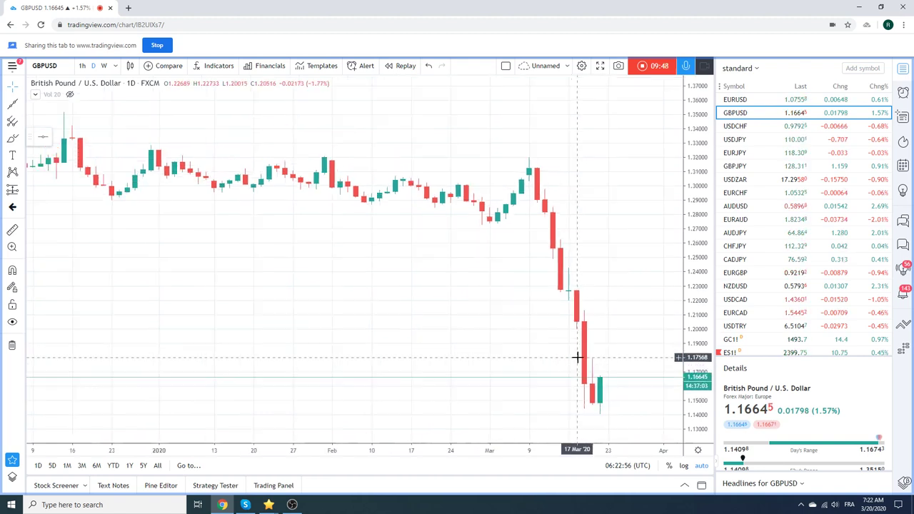
scroll(577, 357, "down", 2)
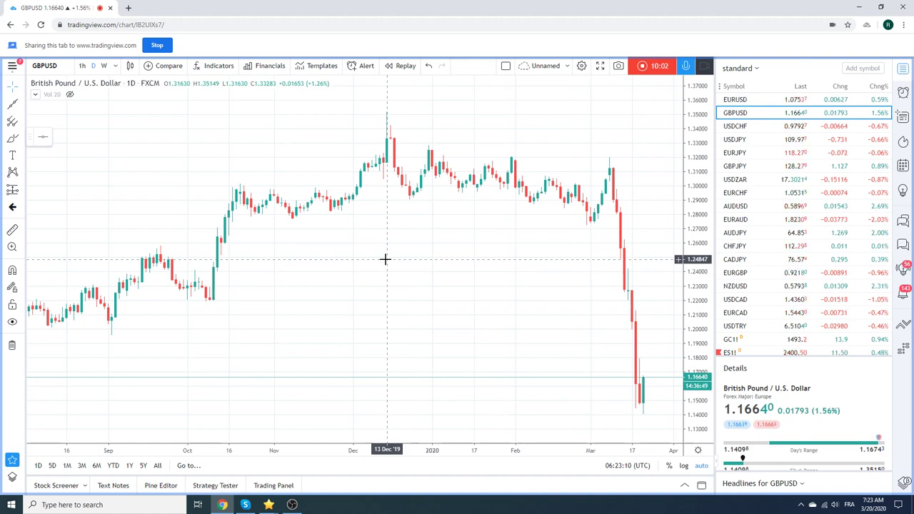
scroll(756, 174, "down", 5)
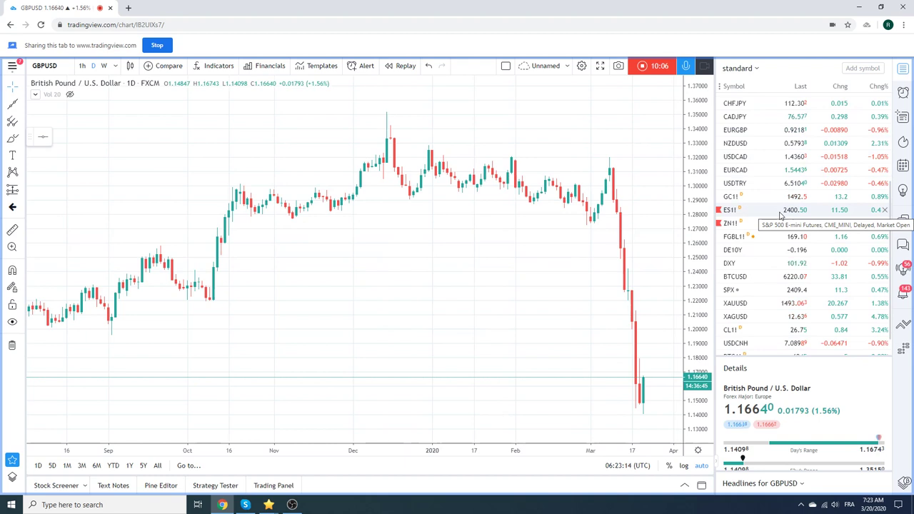
scroll(781, 216, "down", 1)
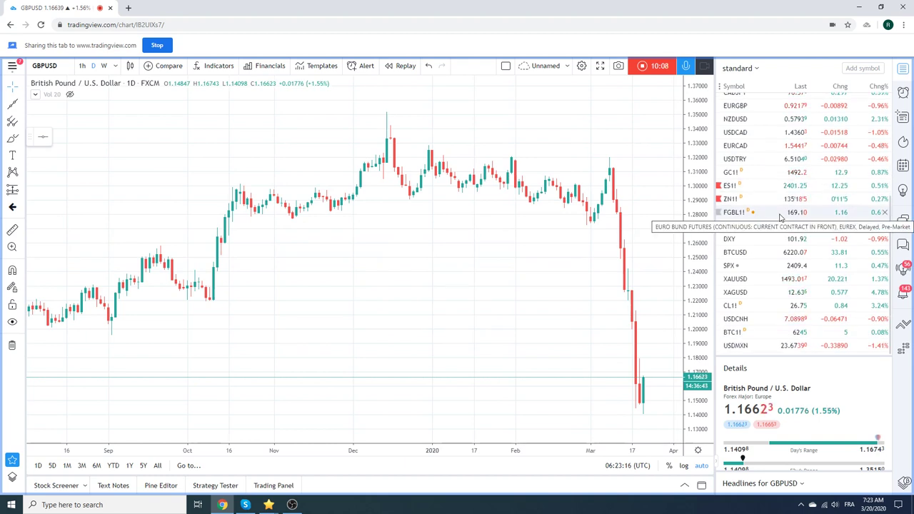
Step: Glance at USDCNH, then switch the chart to Light Crude Oil Futures (CL1!)
left_click(785, 321)
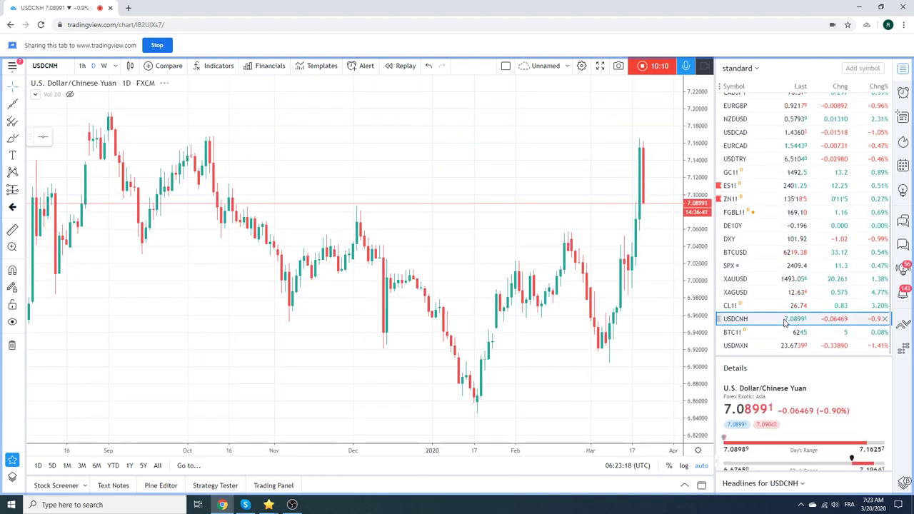
left_click(744, 310)
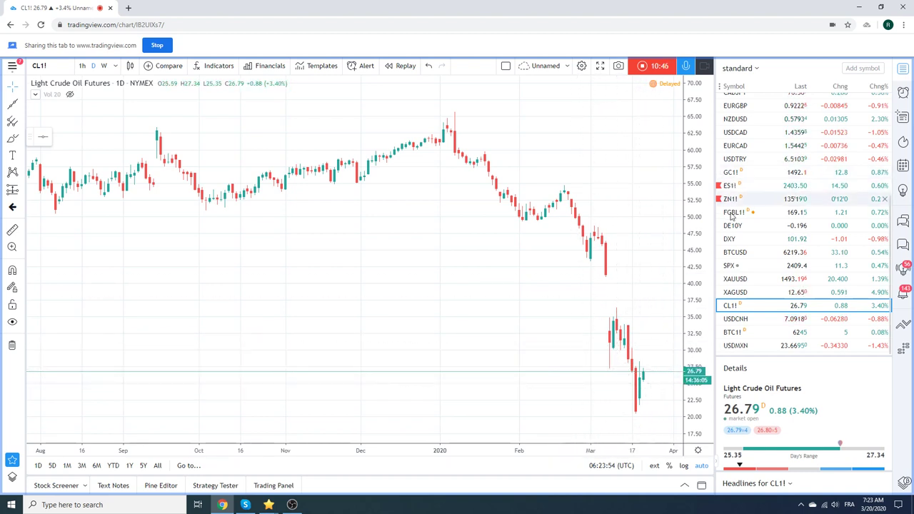
Step: Load the ES1! daily chart from the watchlist and zoom in on it
left_click(729, 189)
scroll(461, 271, "up", 5)
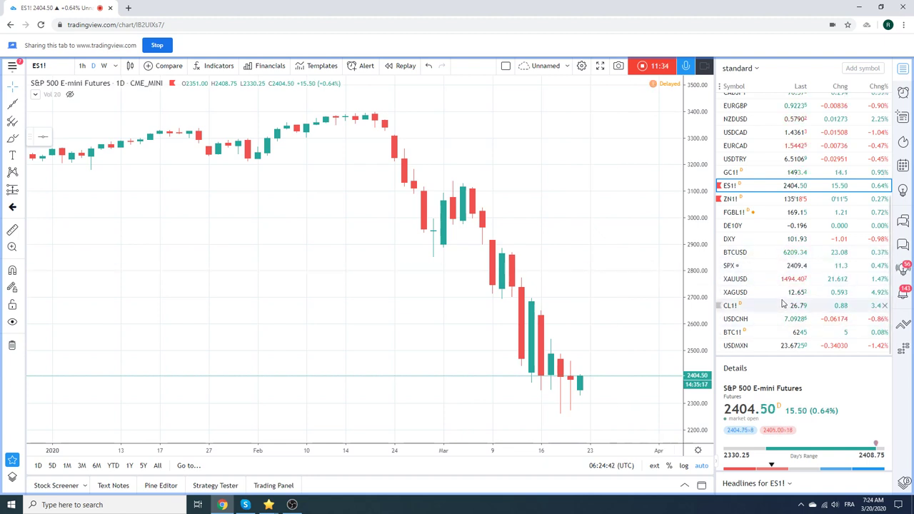
scroll(783, 303, "up", 3)
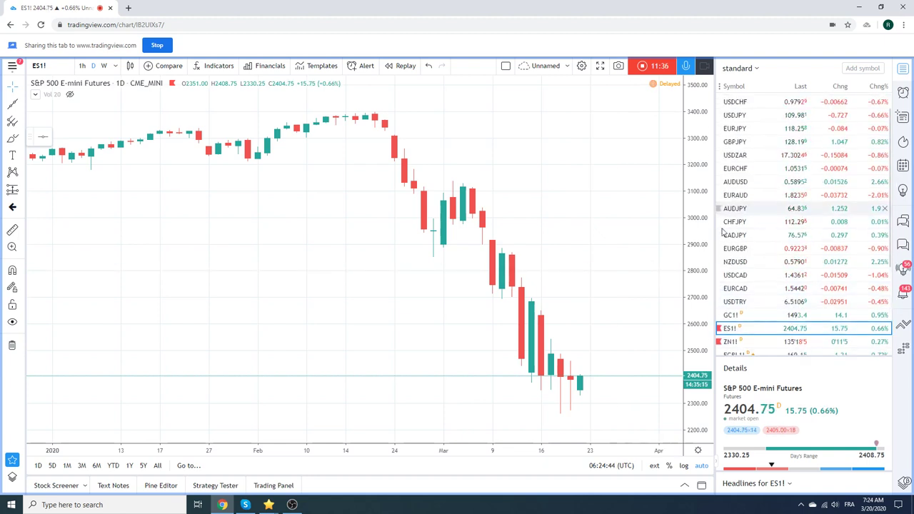